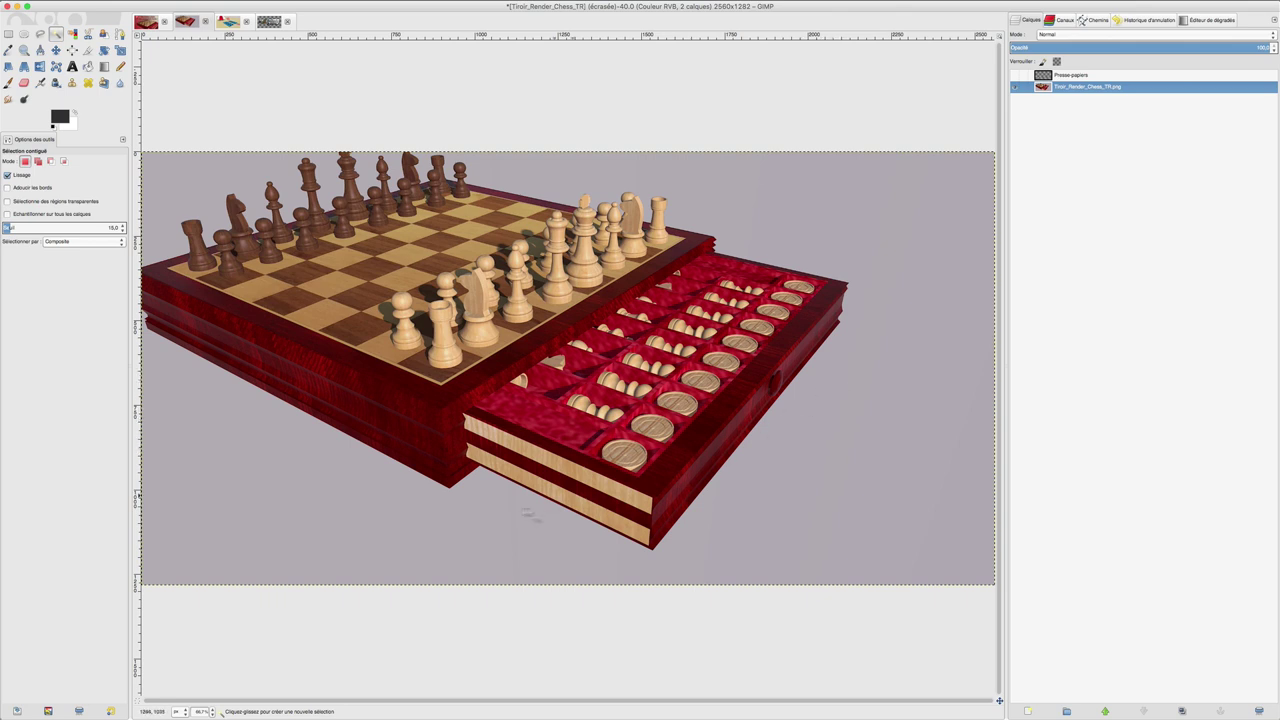
Fuzzy-select the grey background and chess set, raise threshold to 21.9, and add the red box sides
left_click(217, 396)
key("shift")
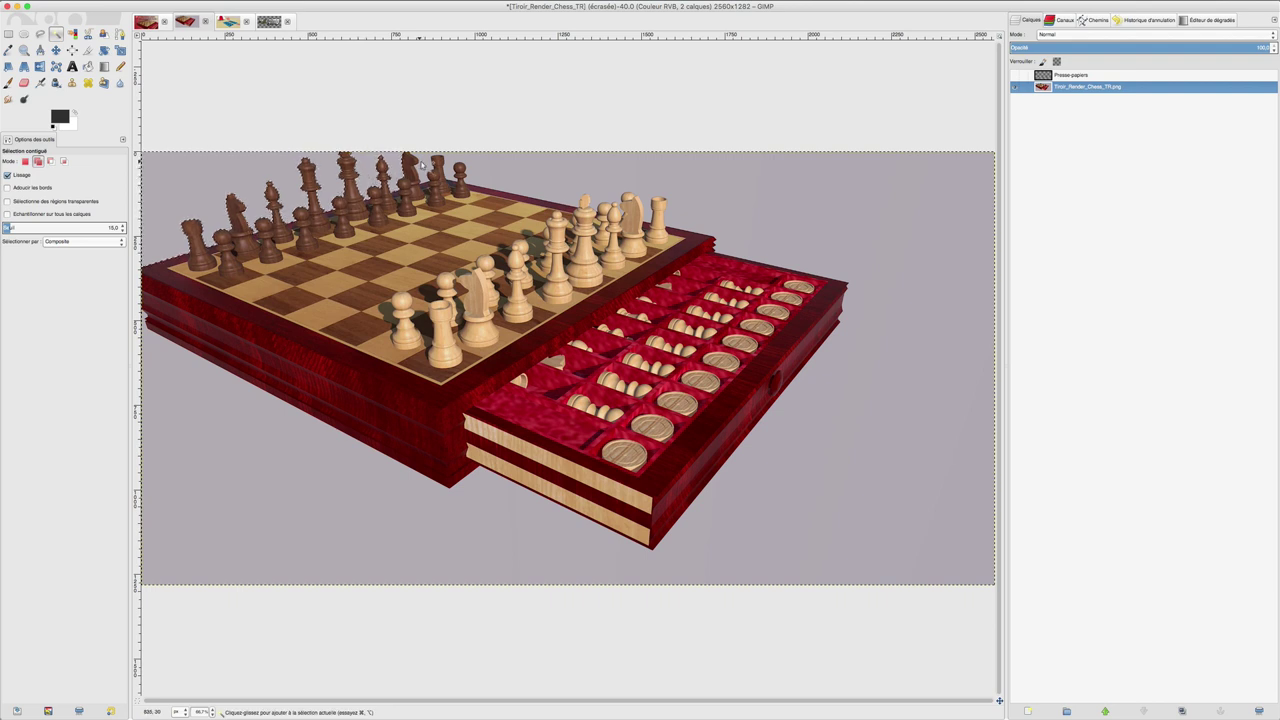
left_click(425, 163, "shift")
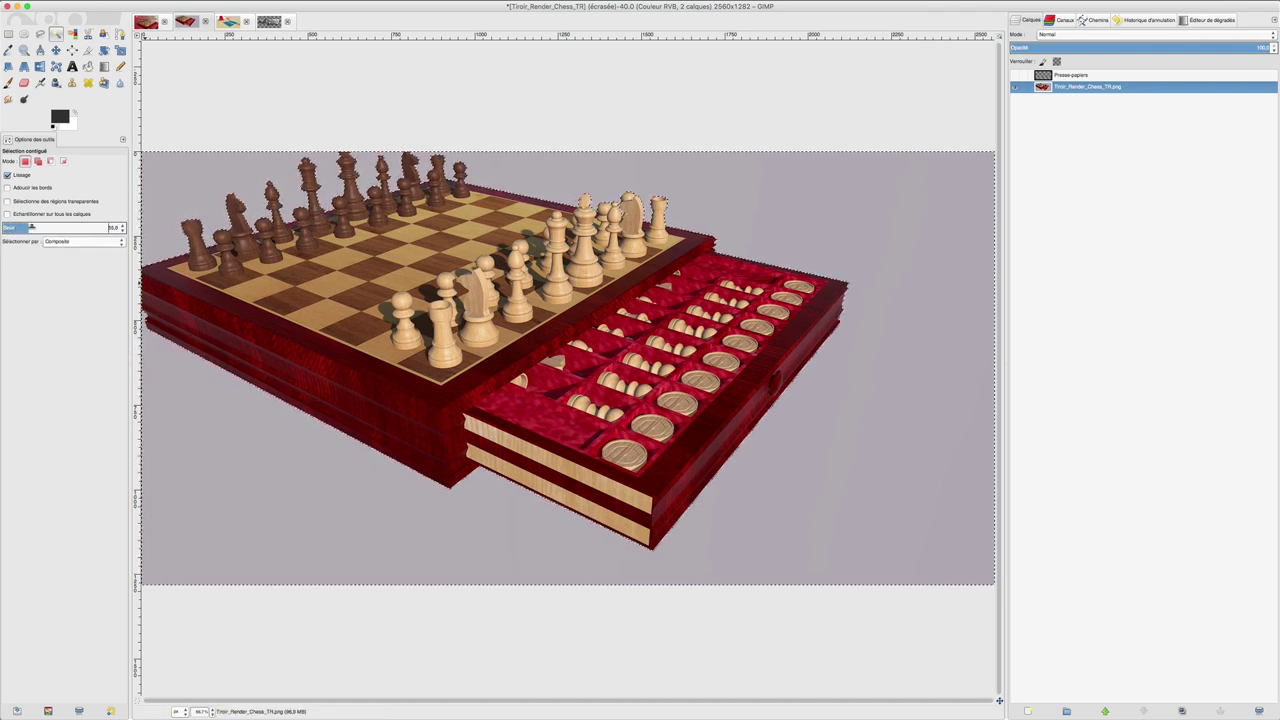
left_click_drag(39, 228, 12, 228)
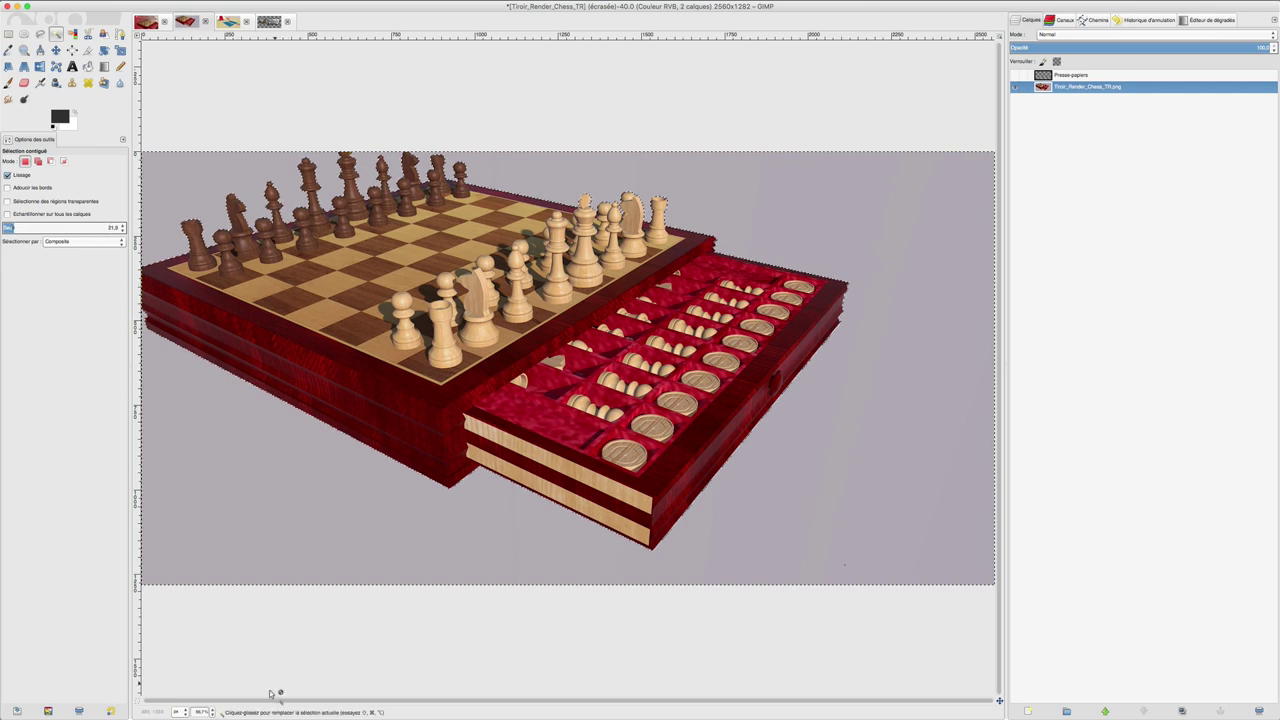
left_click(336, 398)
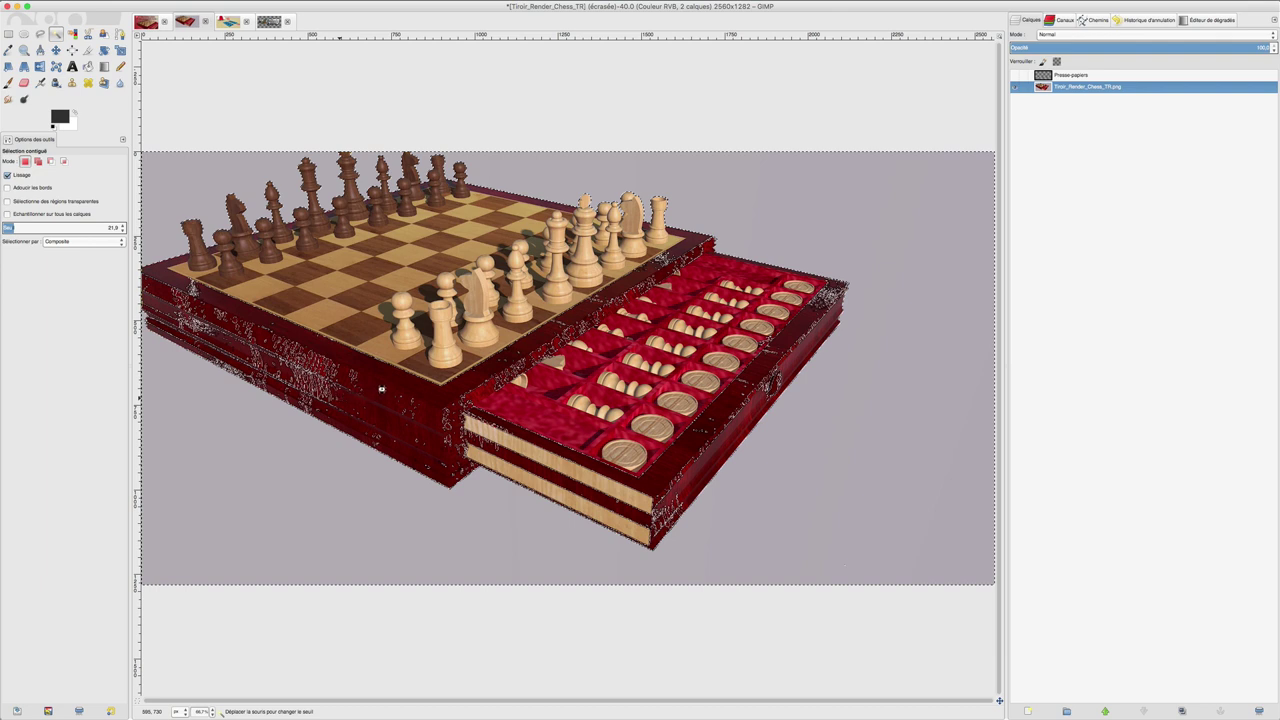
mouse_move(370, 391)
left_mouse_down()
mouse_move(370, 344)
mouse_move(392, 343)
left_mouse_up()
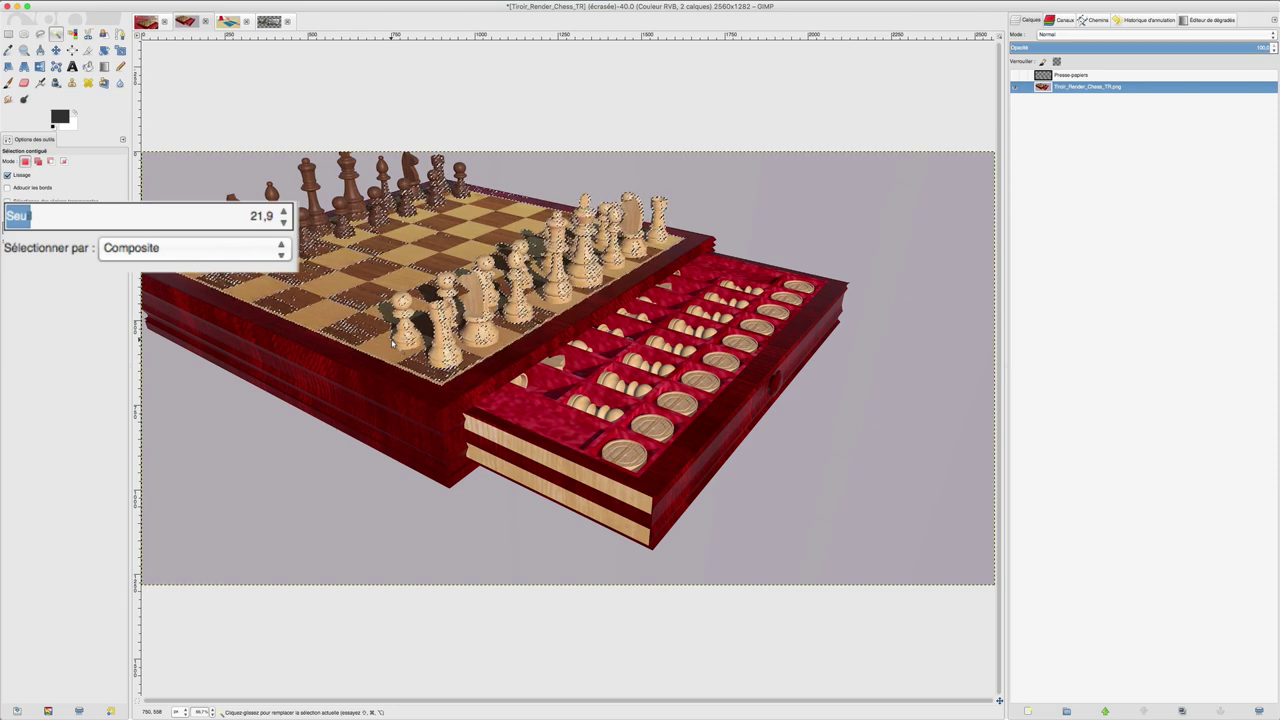
Subtract the board squares and red drawer interior from the selection, then delete the grey background
key("ctrl")
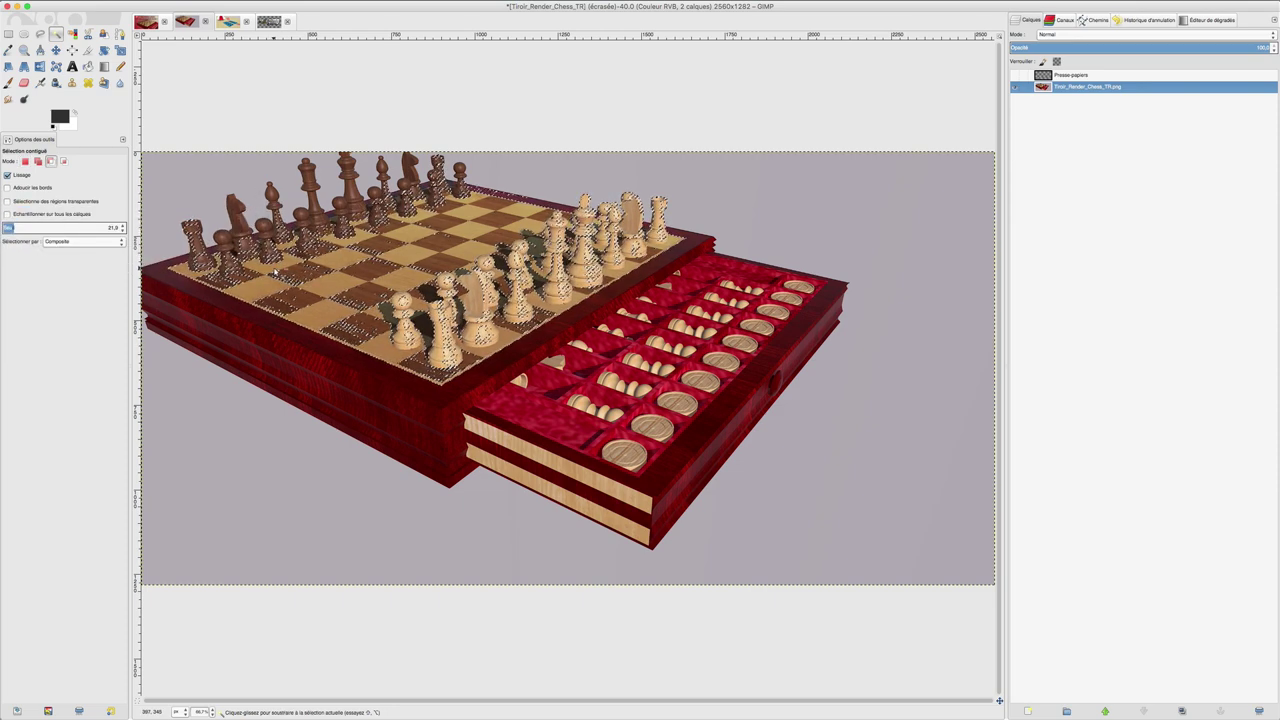
left_click(274, 271, "ctrl")
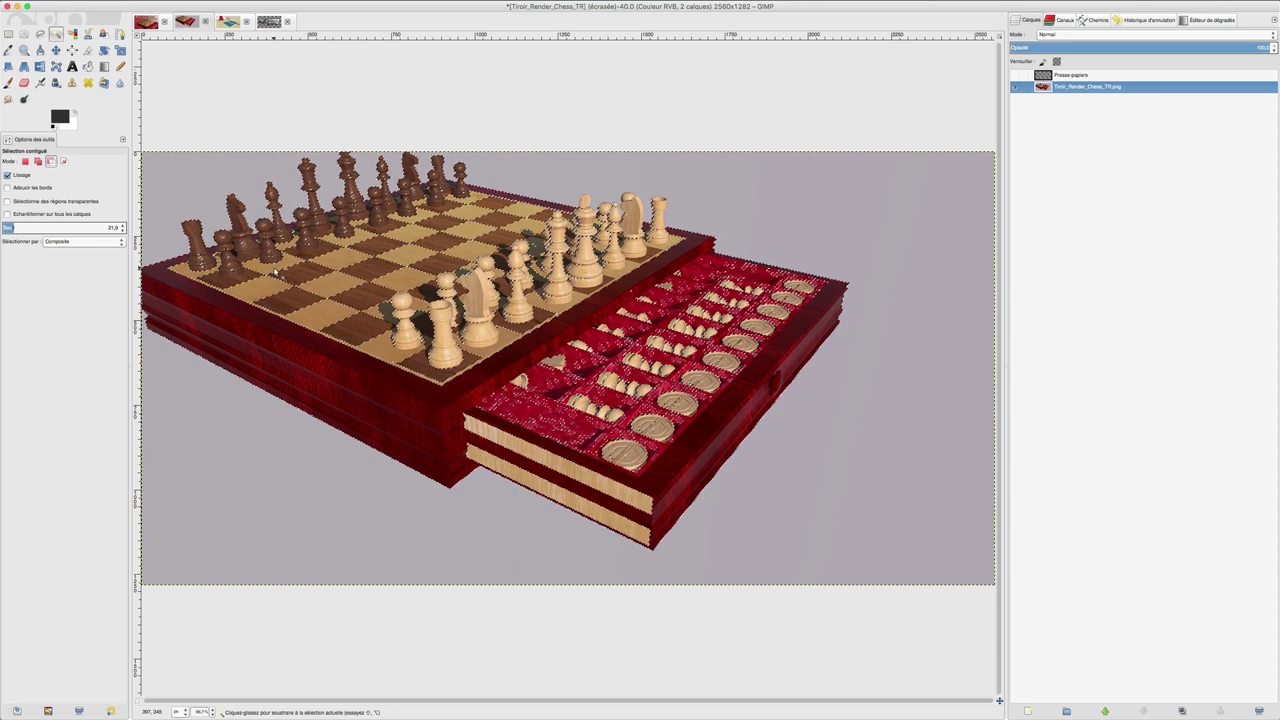
left_click(660, 330, "ctrl")
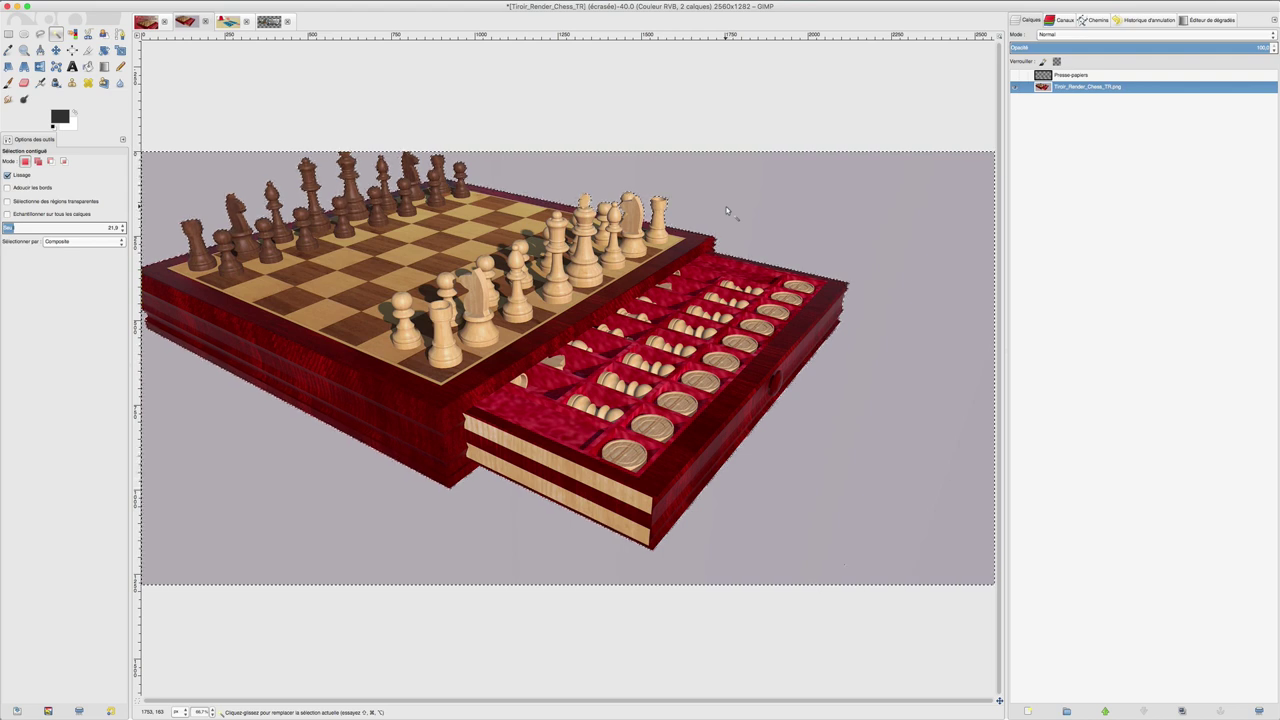
key("Delete")
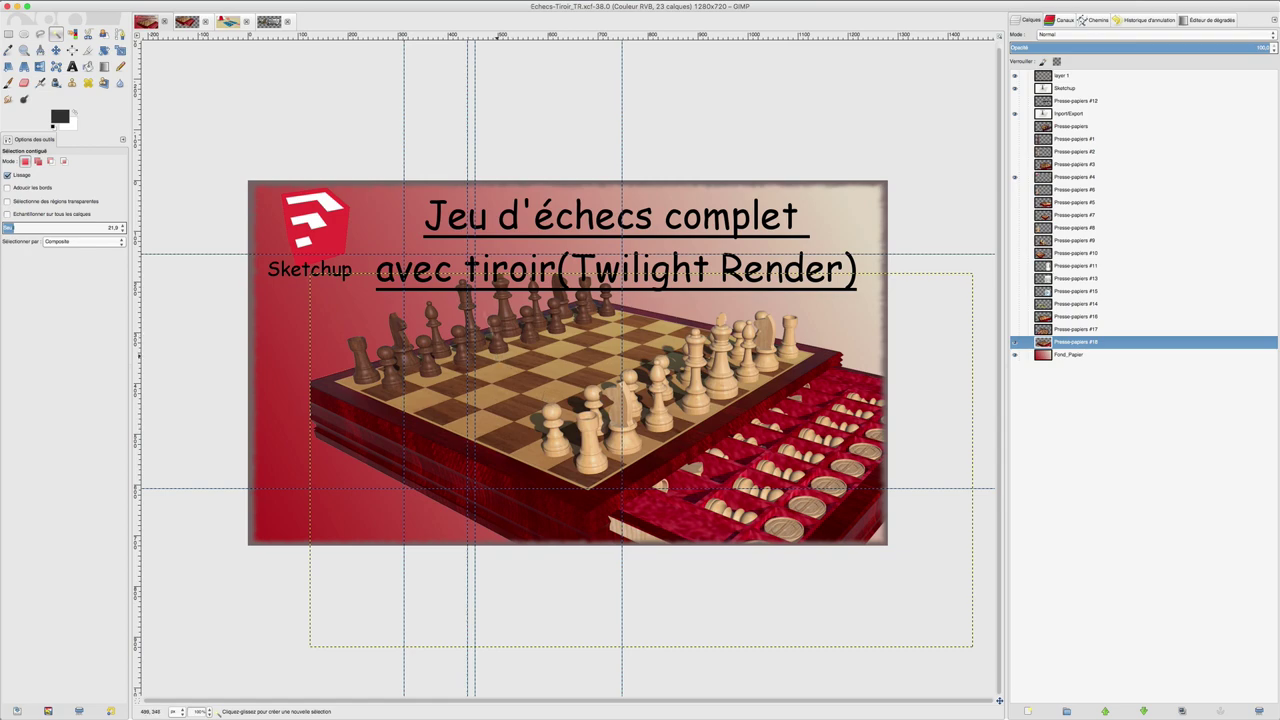
Switch back to the chess render image showing the transparent background
left_click(189, 21)
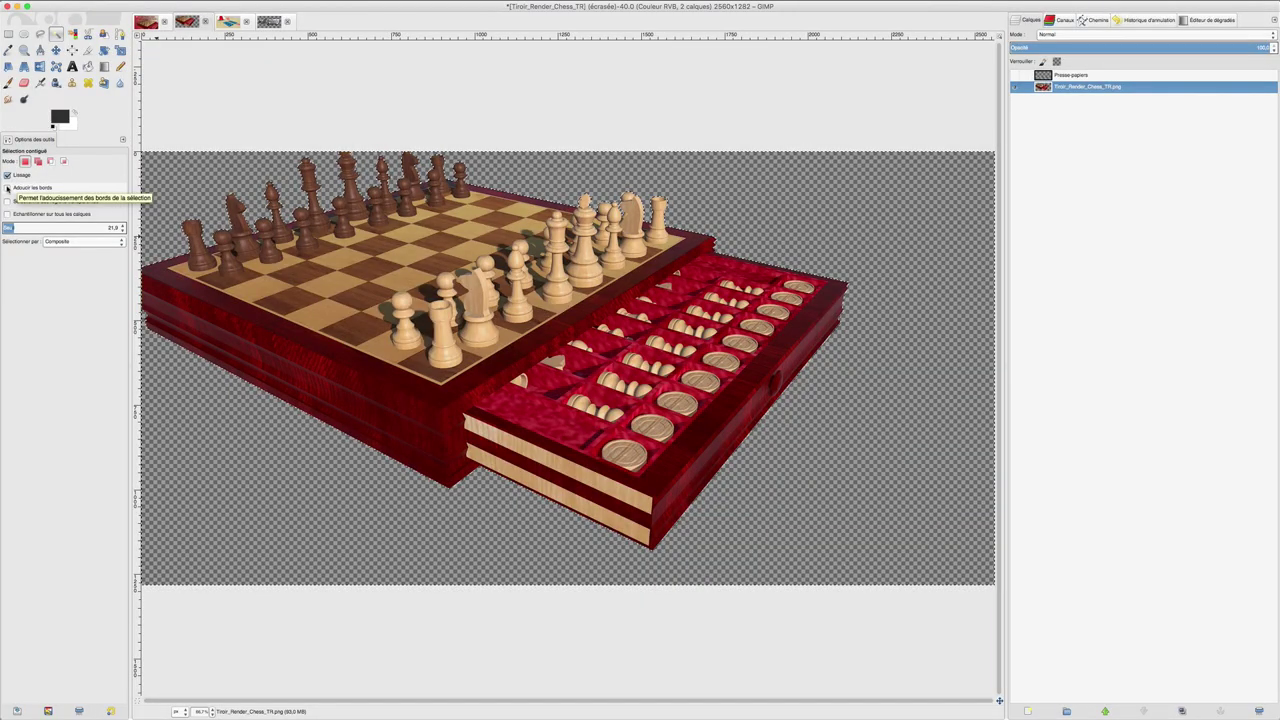
Enable Feather edges at radius 10.0 for Fuzzy Select and clear the current selection
left_click(8, 188)
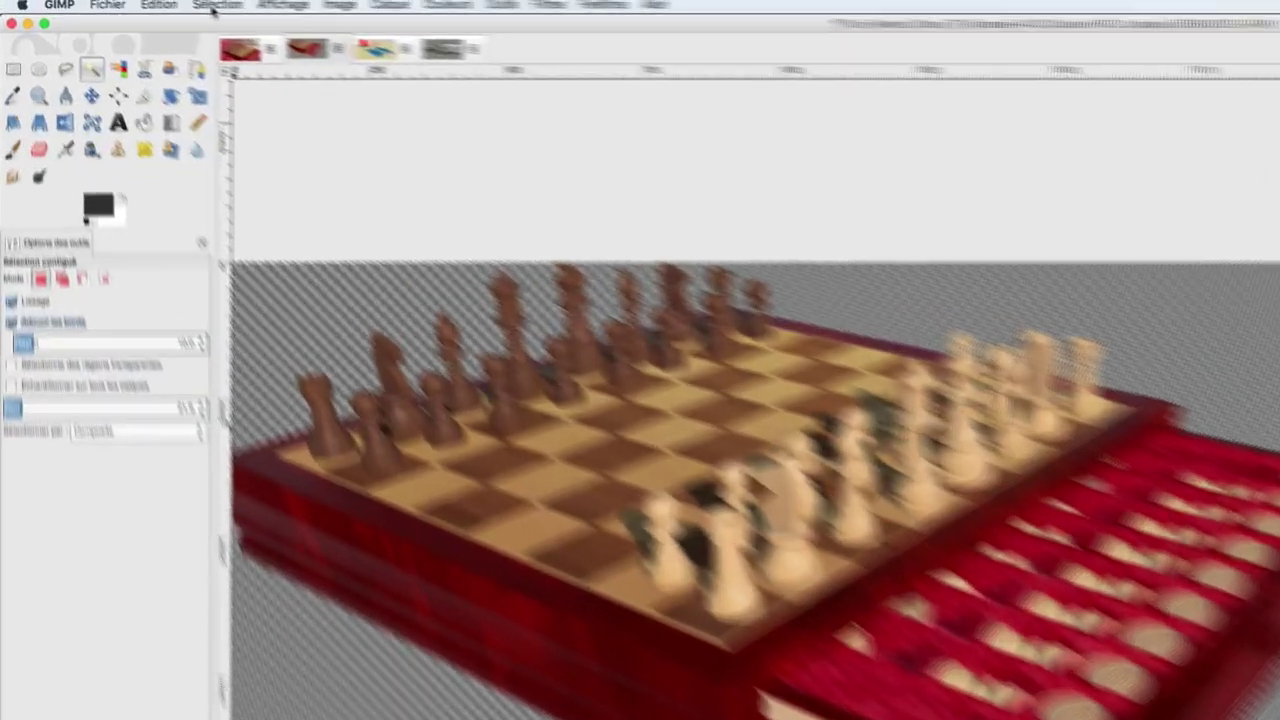
left_click(287, 12)
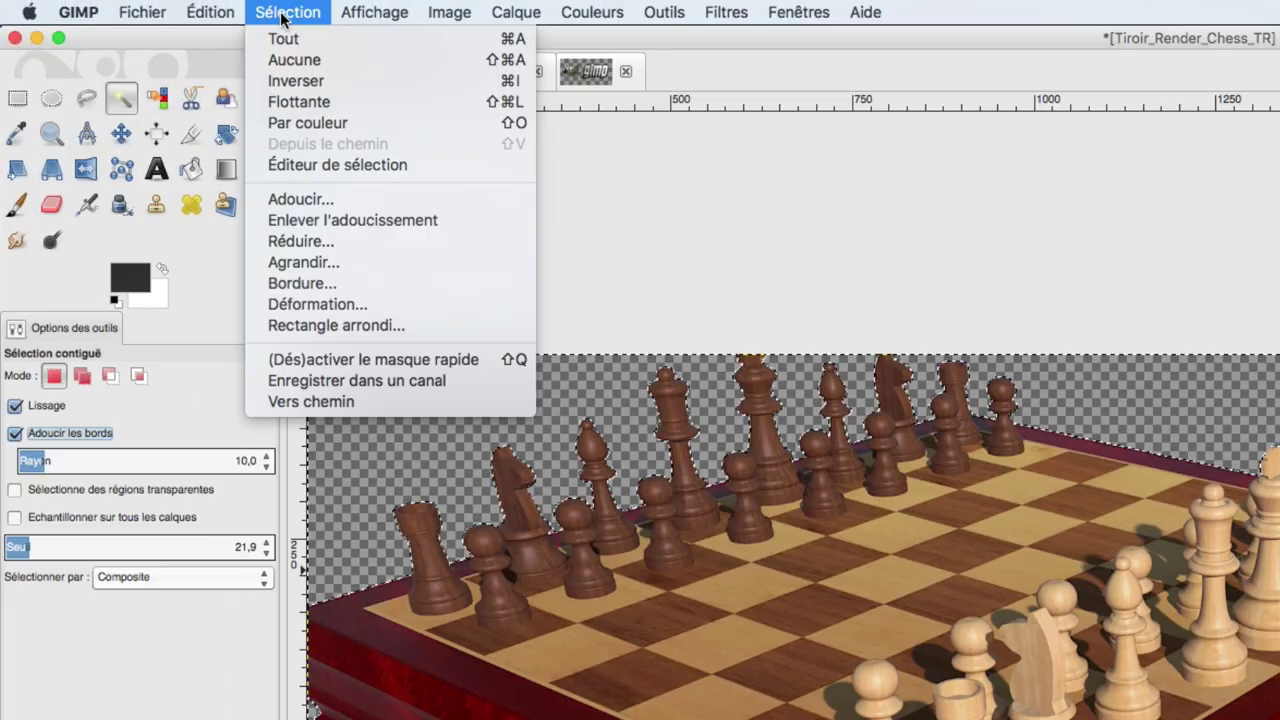
left_click(308, 60)
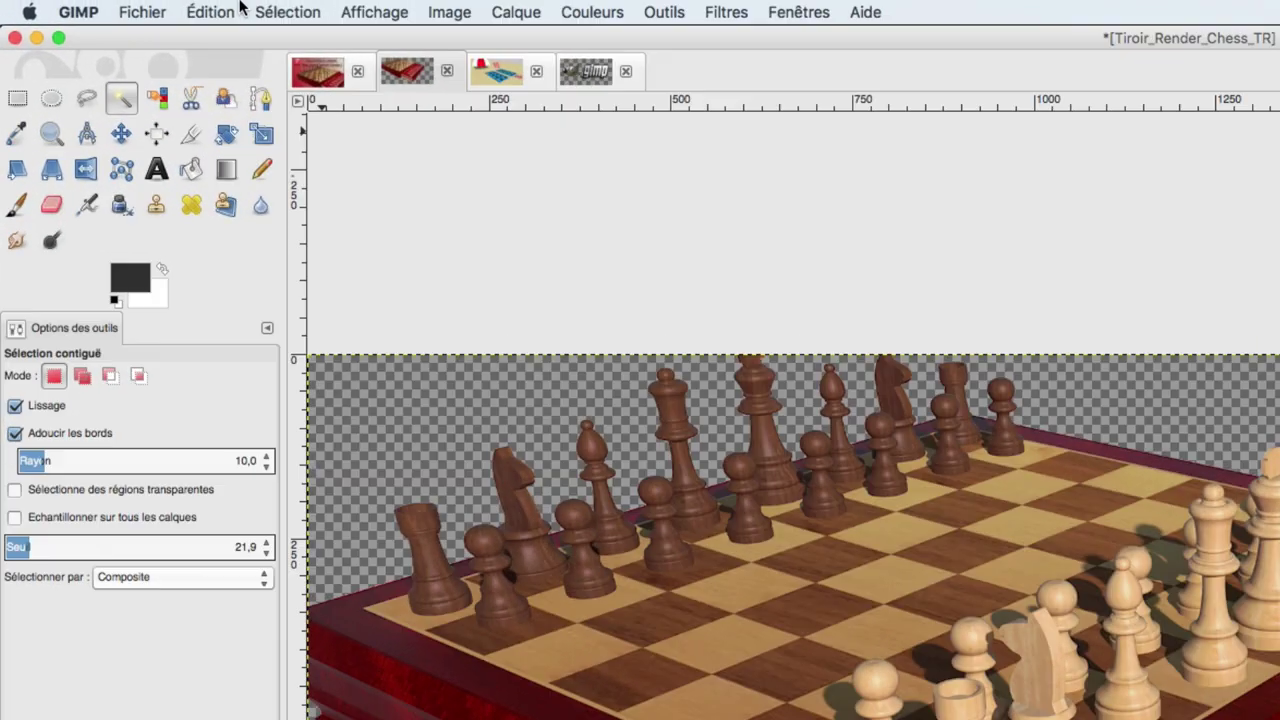
left_click(210, 12)
mouse_move(287, 12)
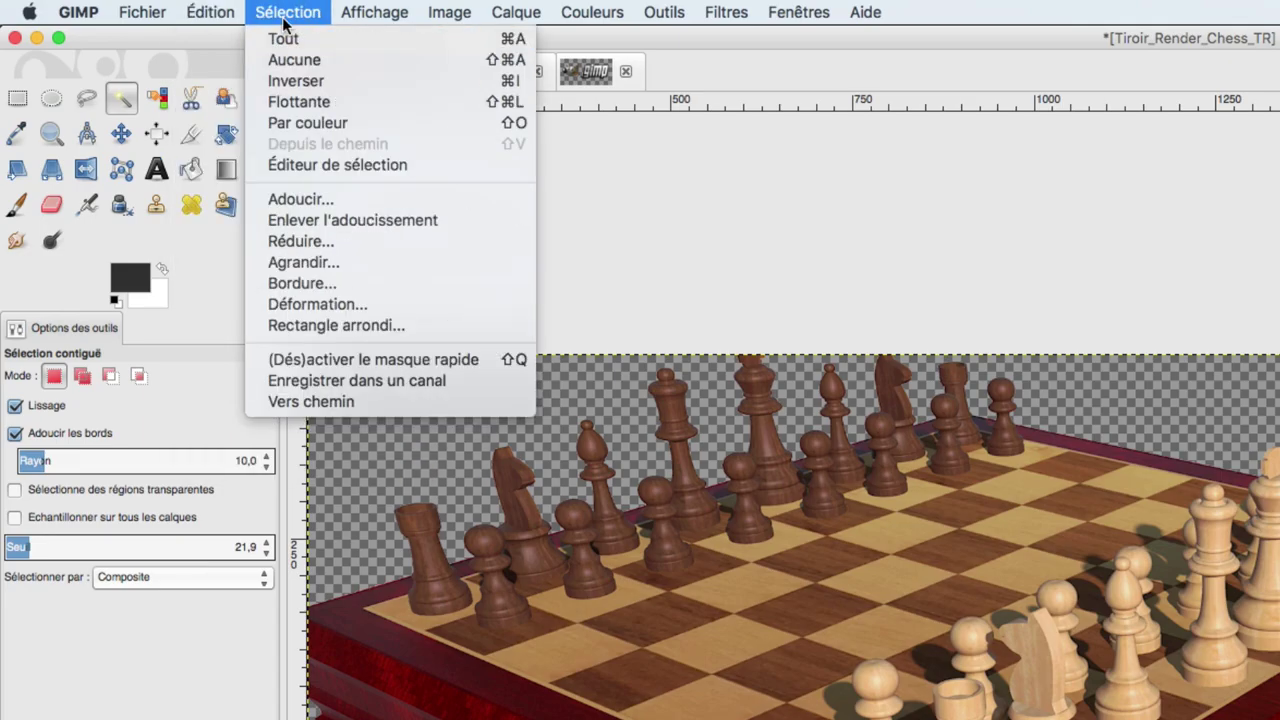
left_click(300, 59)
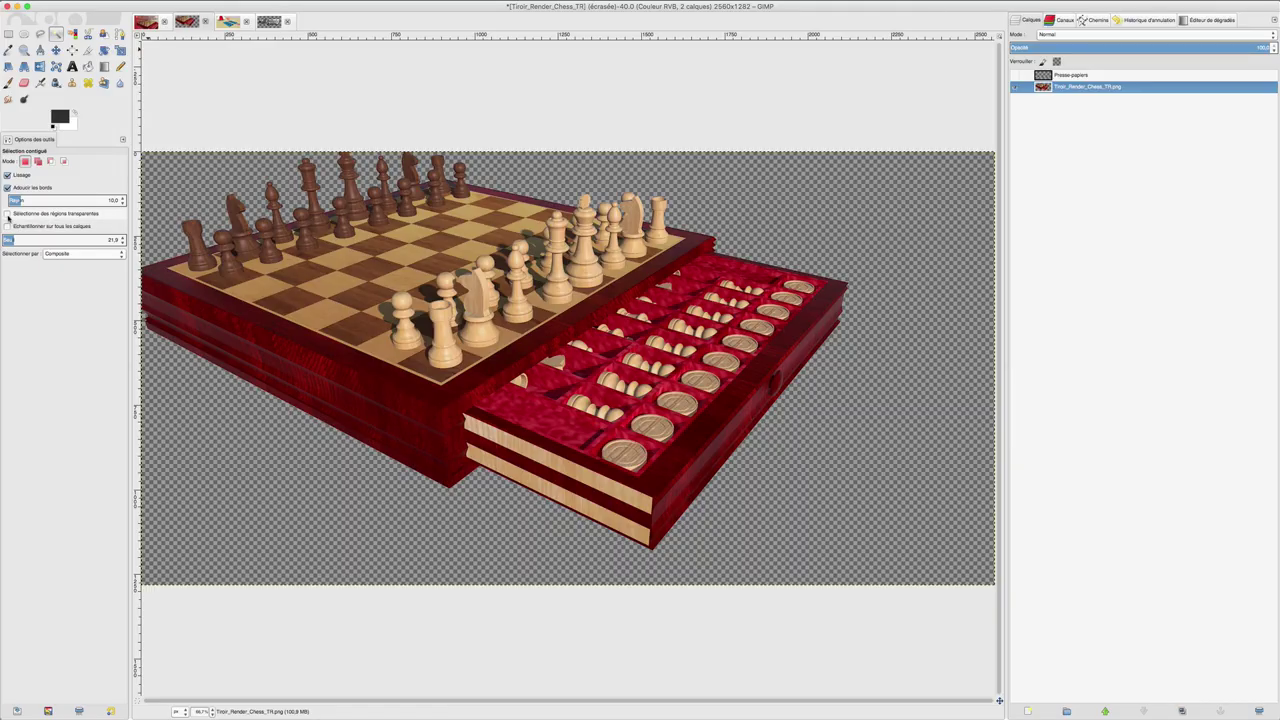
With Sample merged on, fuzzy-select the GIMP logo and add the red box sides
left_click(7, 215)
left_click(275, 490)
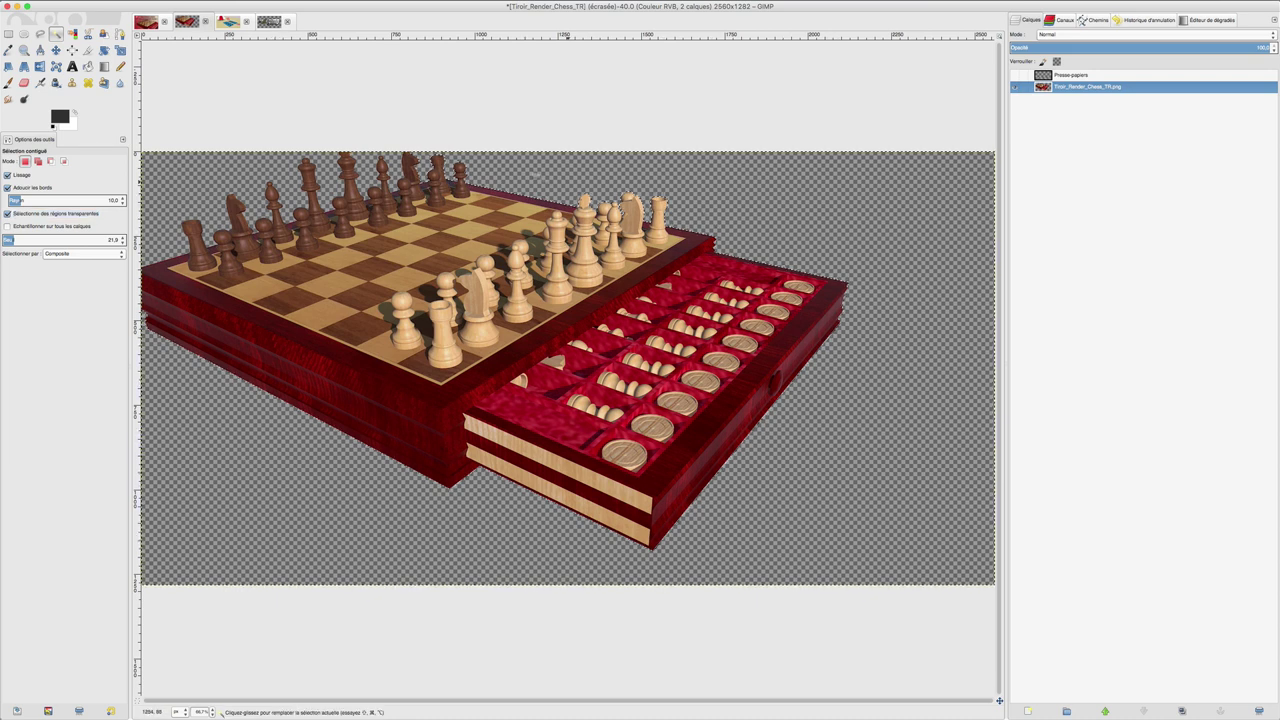
left_click(7, 213)
left_click(7, 226)
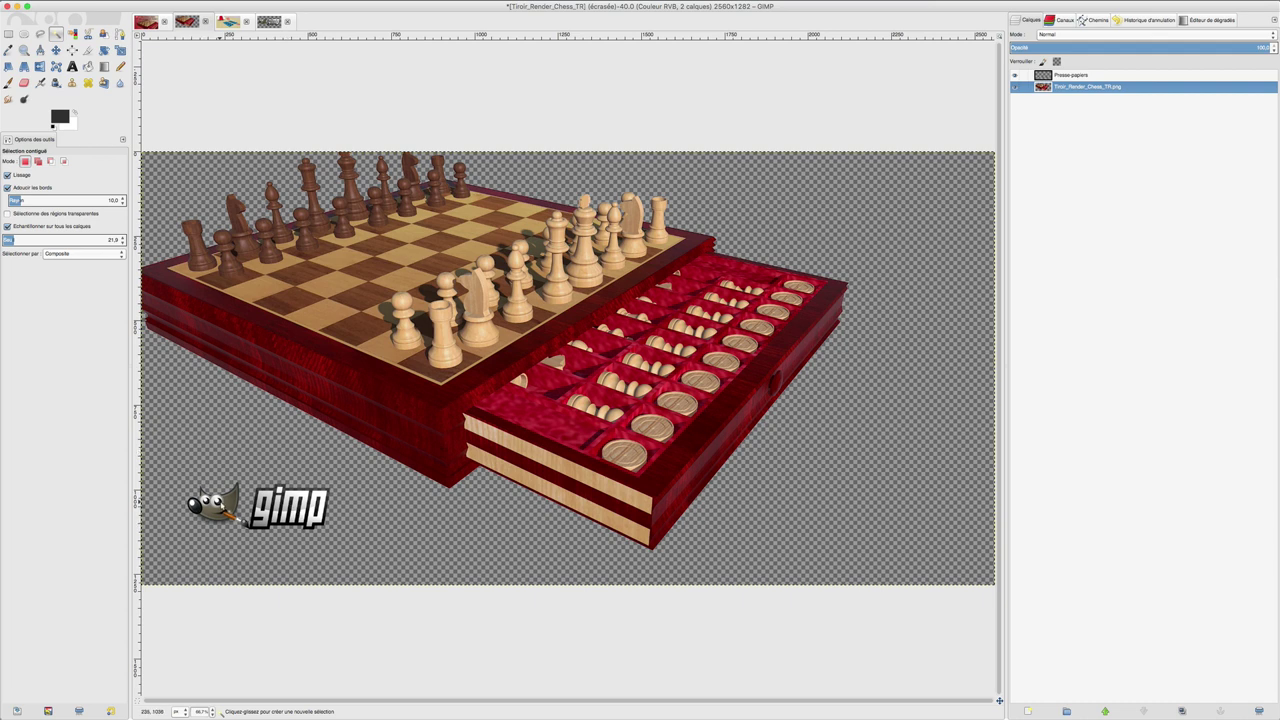
left_click(226, 498)
key("shift")
left_click(348, 405, "shift")
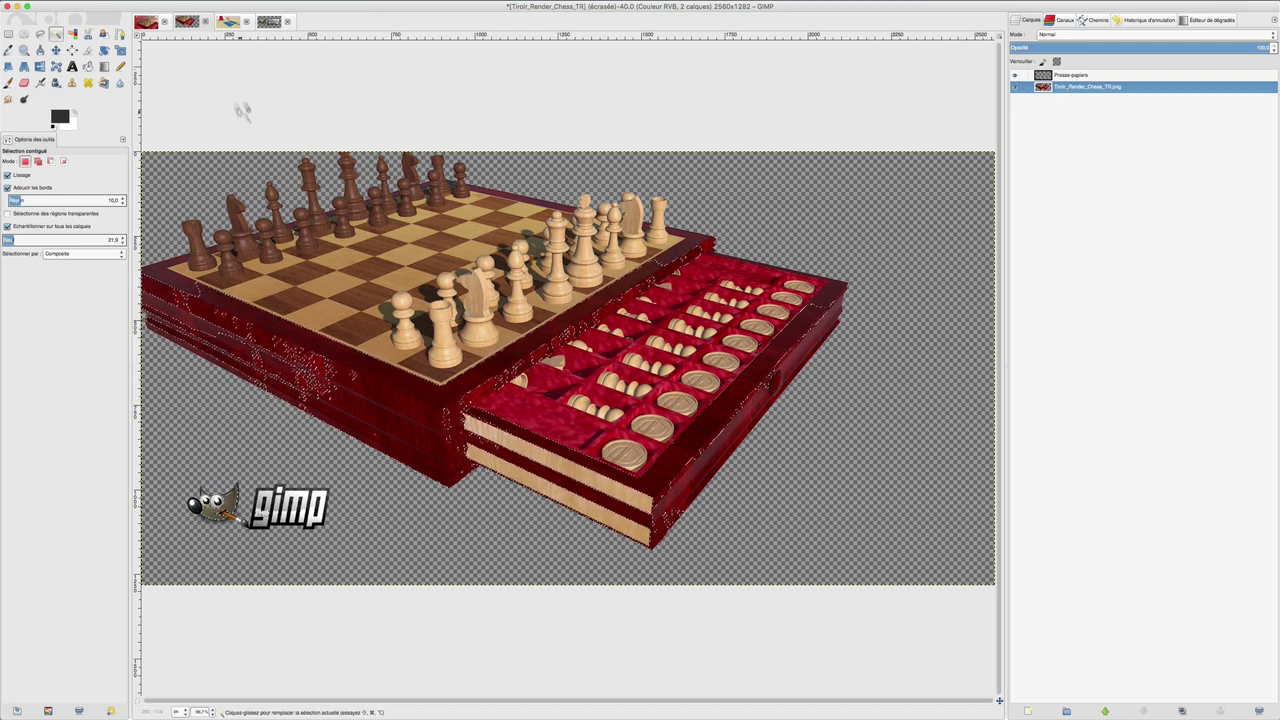
Copy the red box sides, paste as a new image, discard it, and keep Composite as Select by
left_click(108, 2)
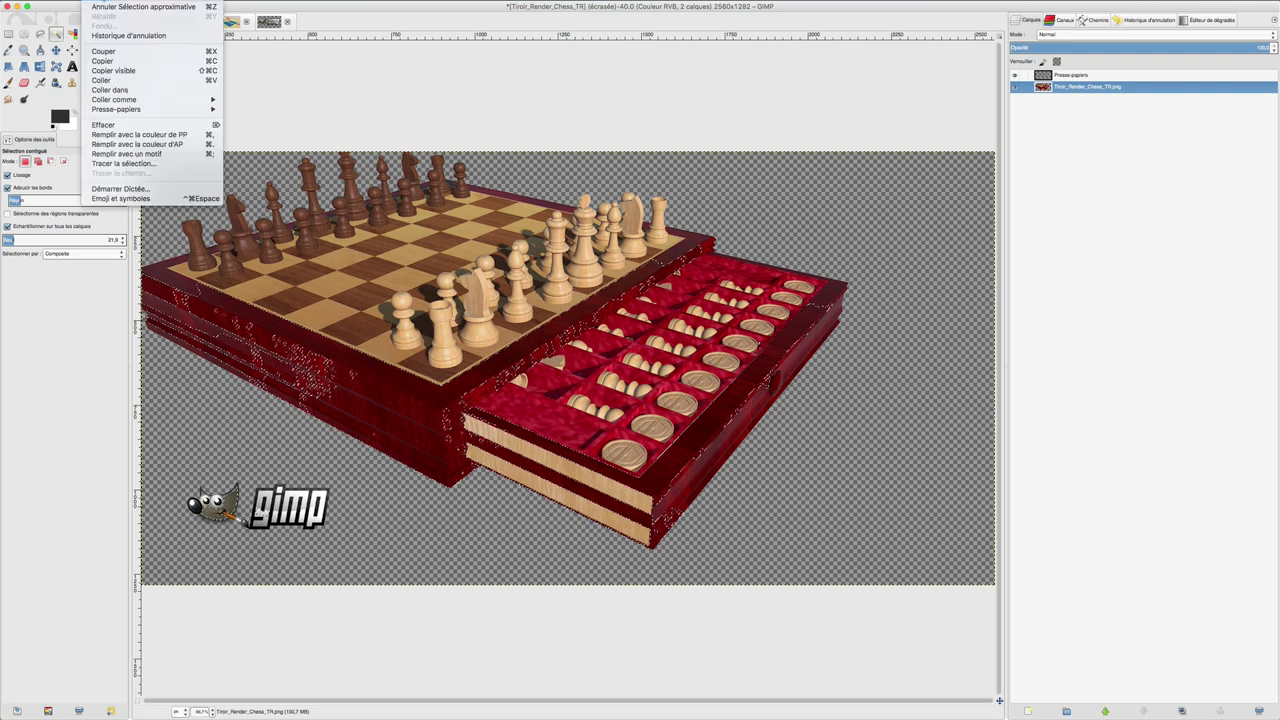
left_click(105, 60)
left_click(108, 2)
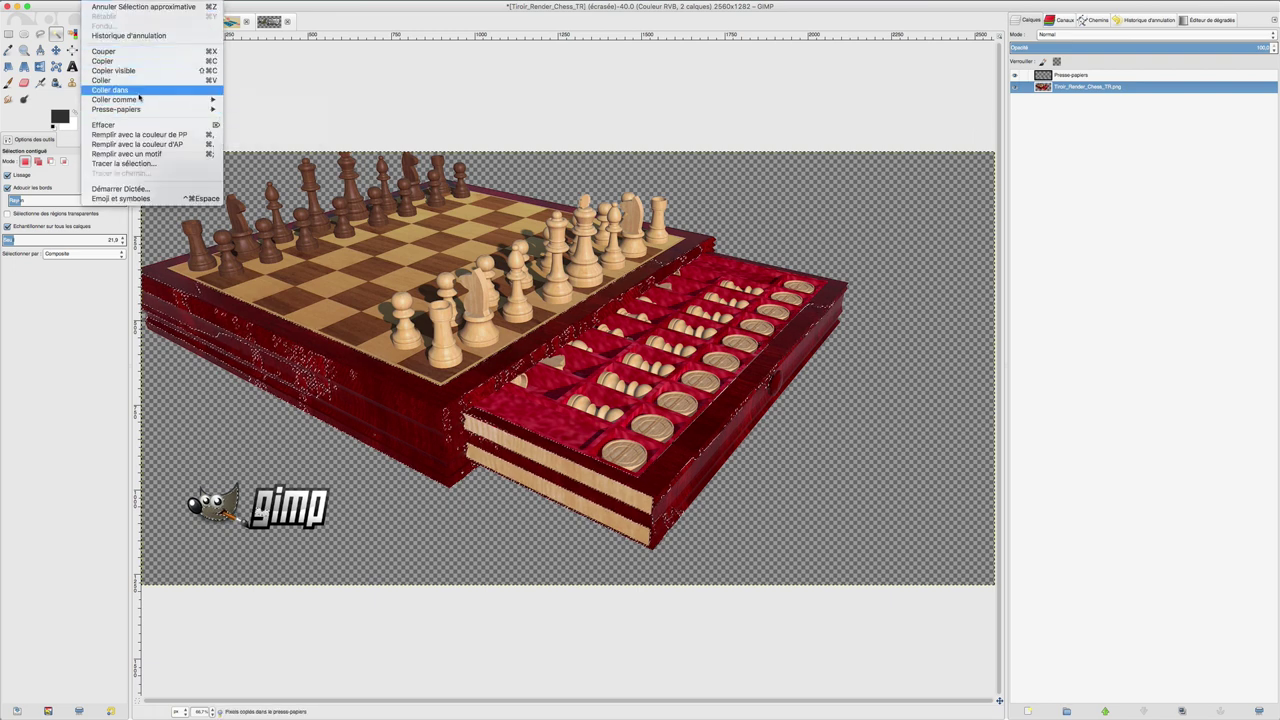
mouse_move(114, 99)
left_click(255, 101)
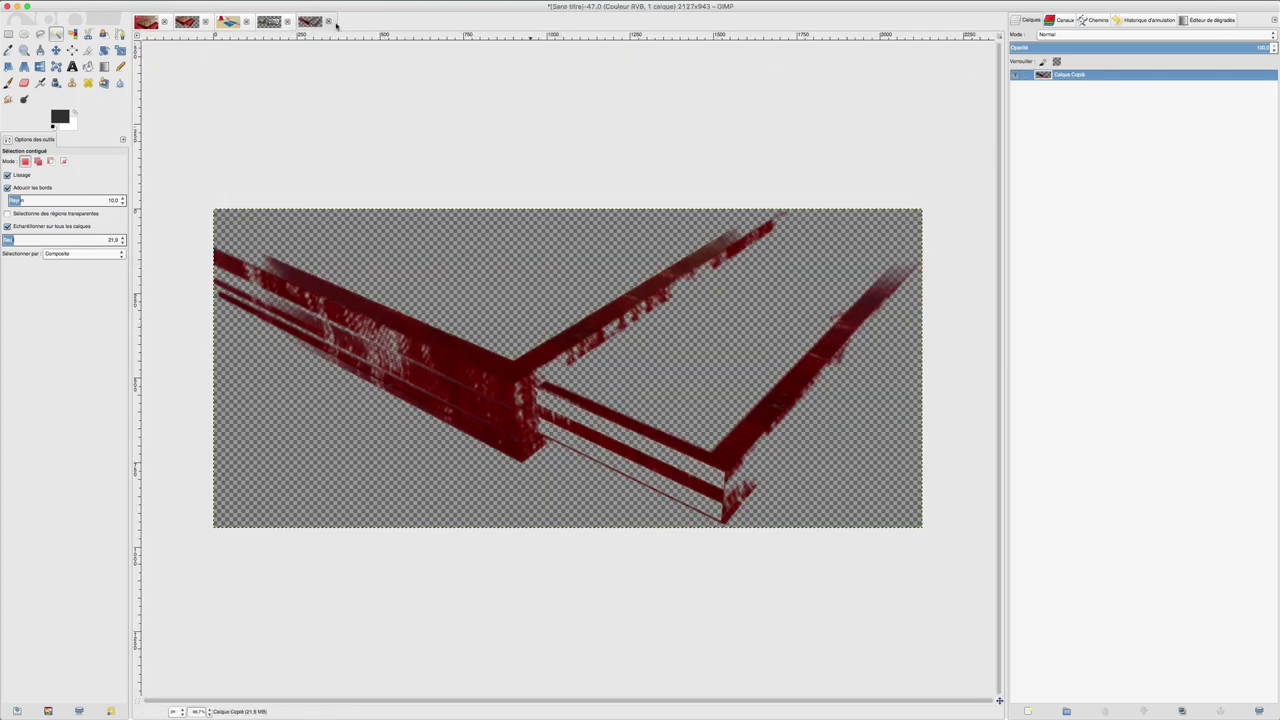
left_click(328, 21)
left_click(530, 403)
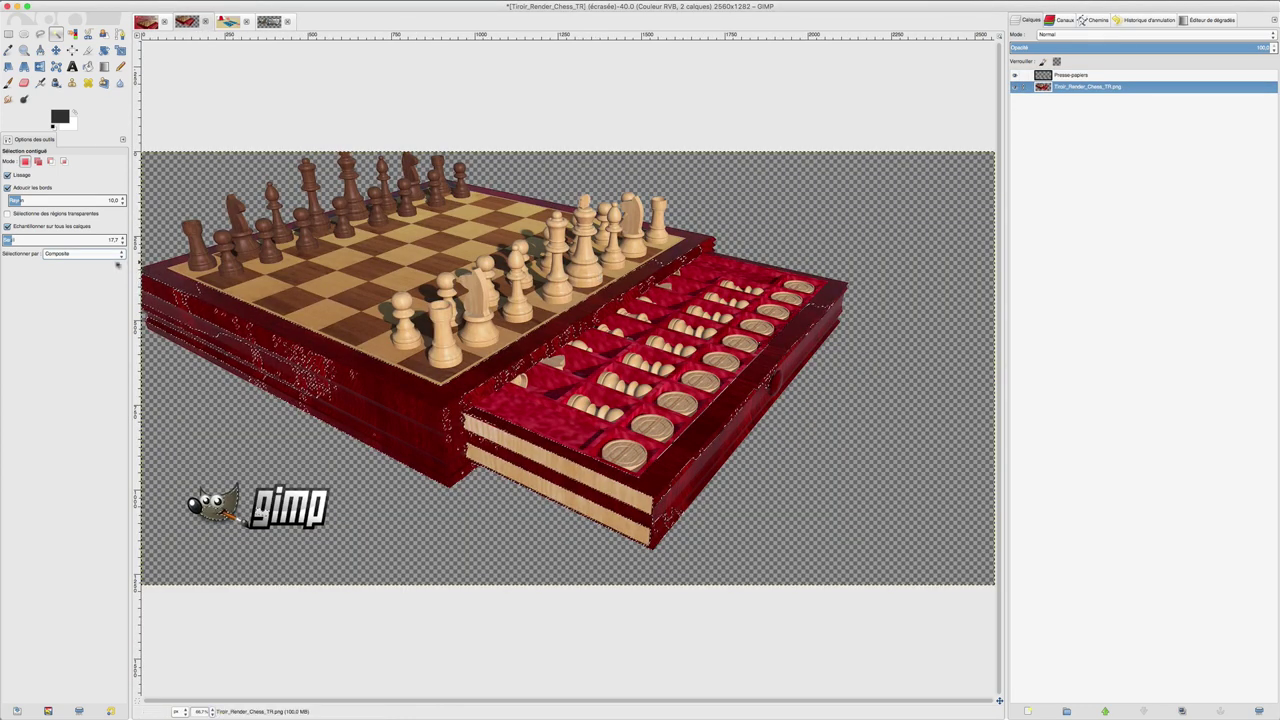
left_click(65, 255)
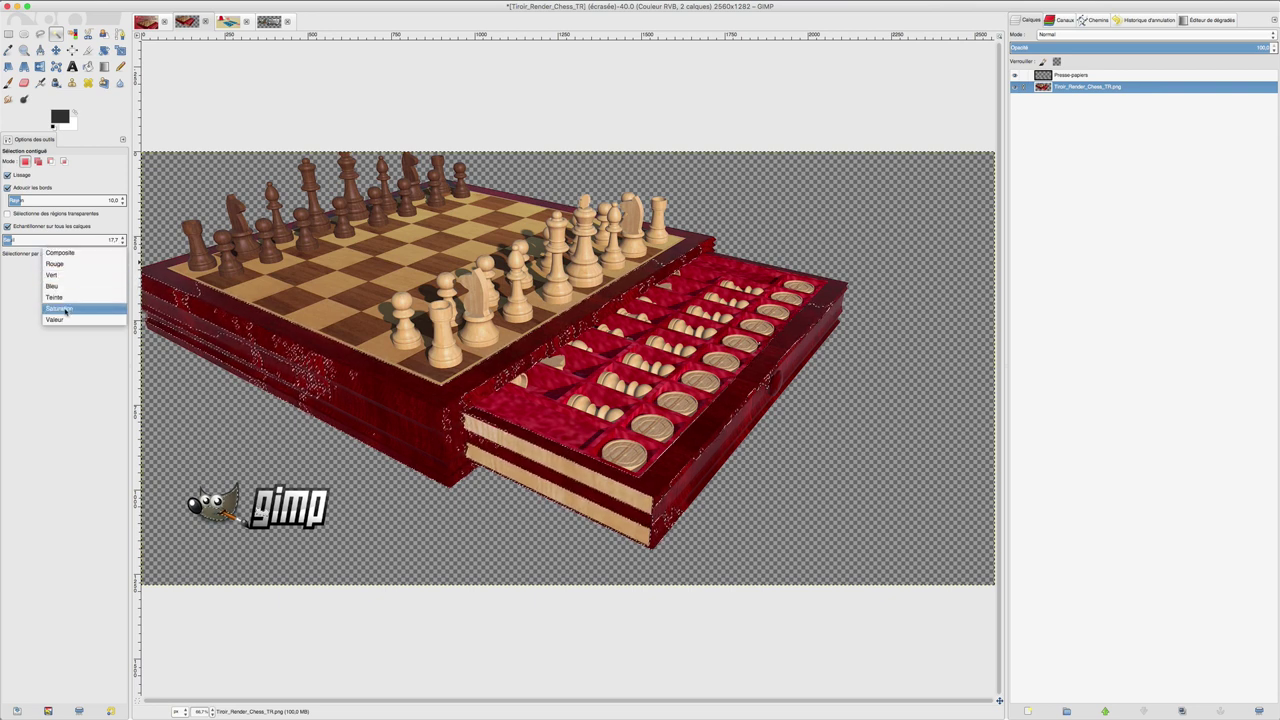
left_click(102, 224)
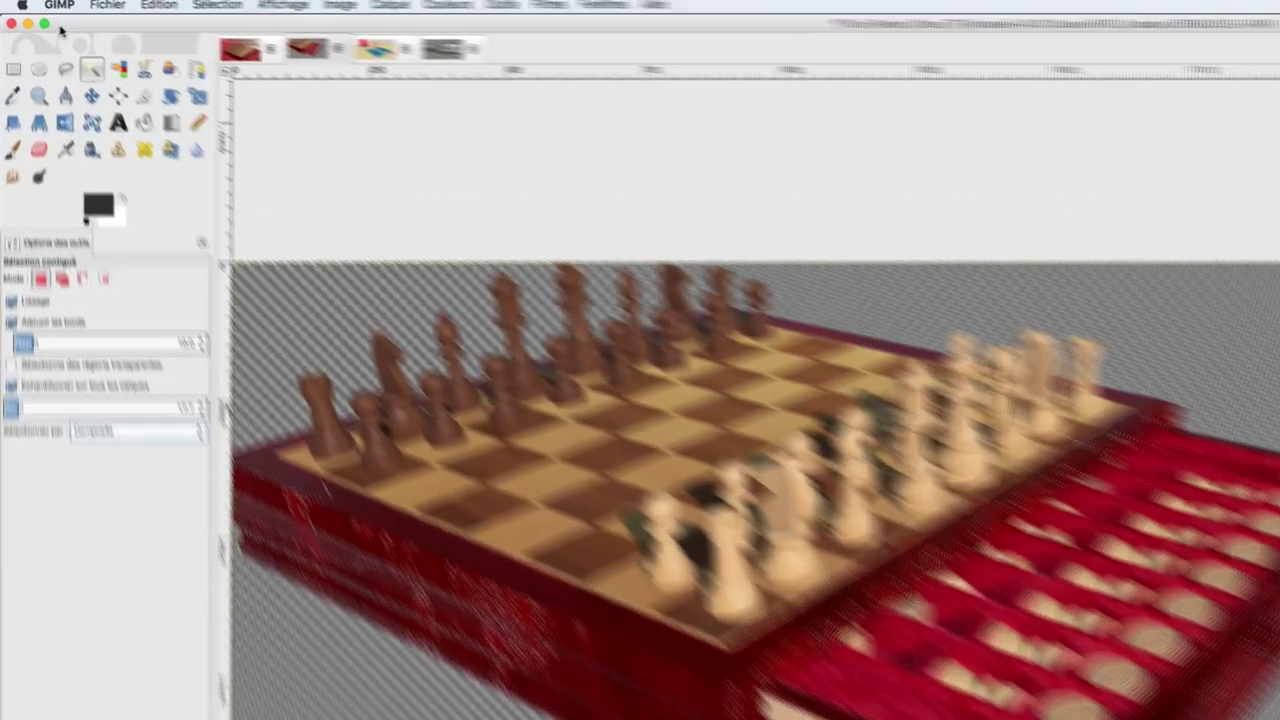
Show the About GIMP dialog for version 2.8.22 and move it up-left
left_click(80, 12)
left_click(115, 38)
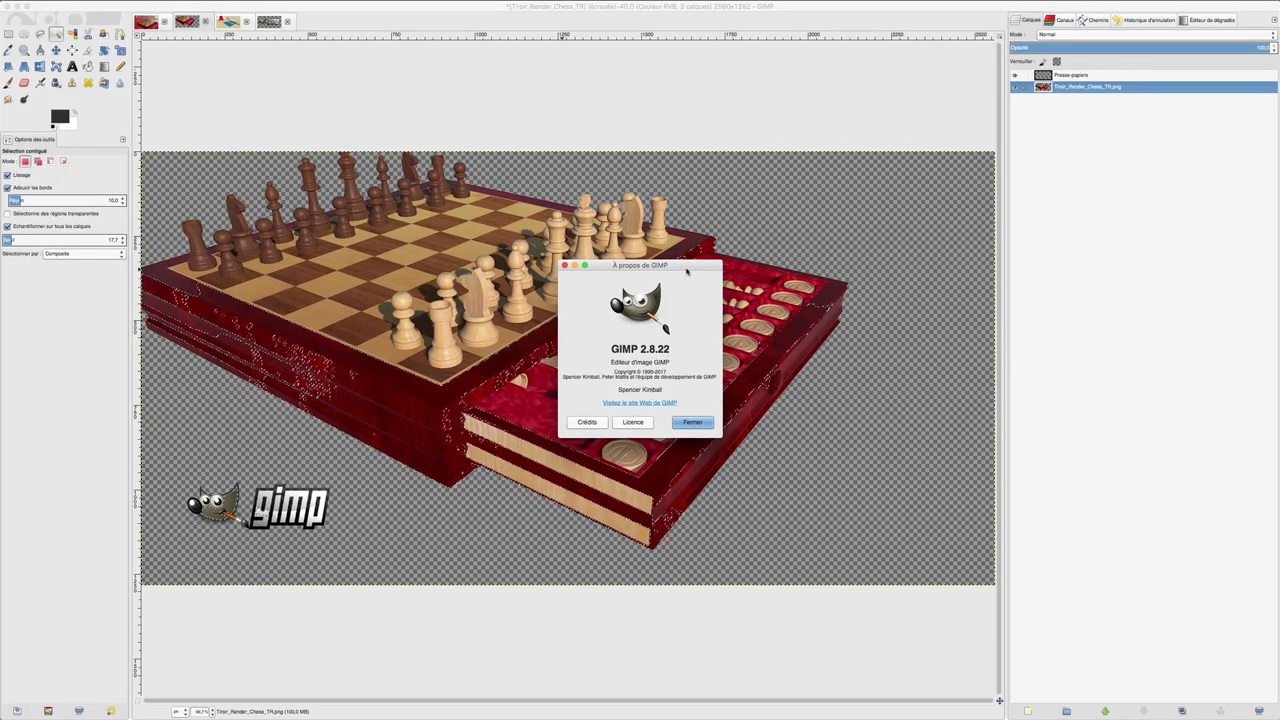
left_click_drag(640, 265, 599, 242)
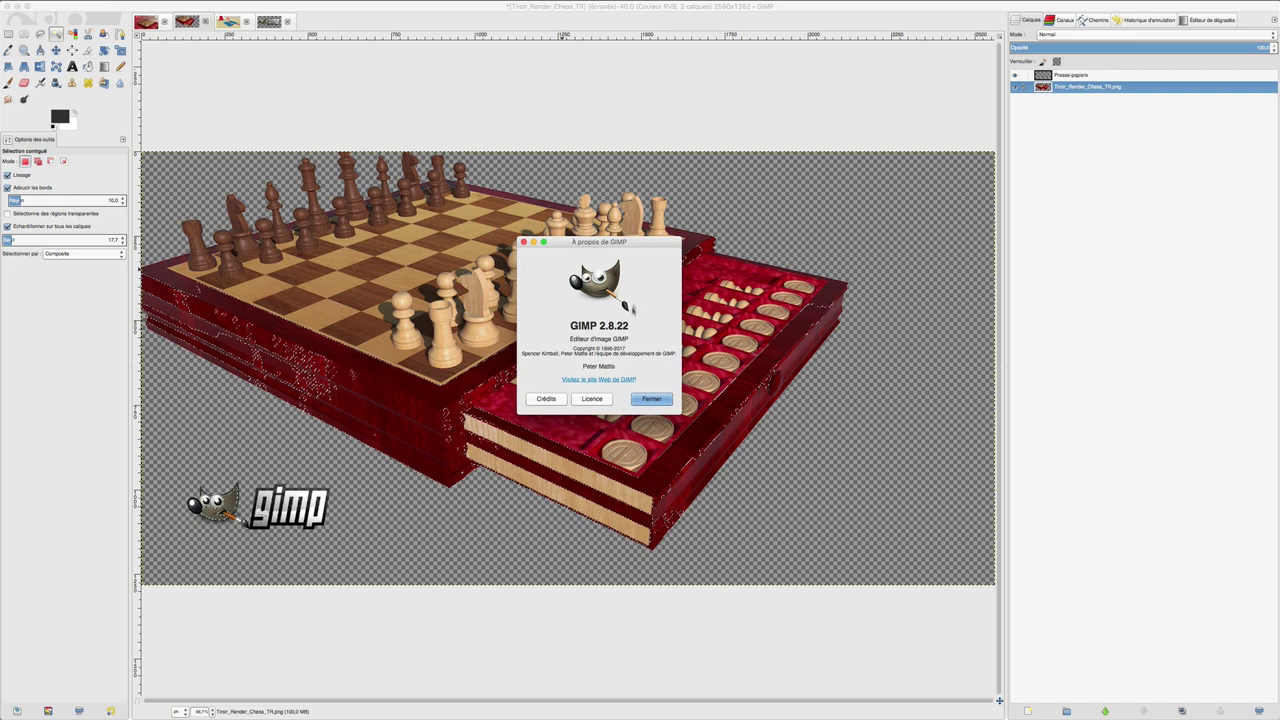